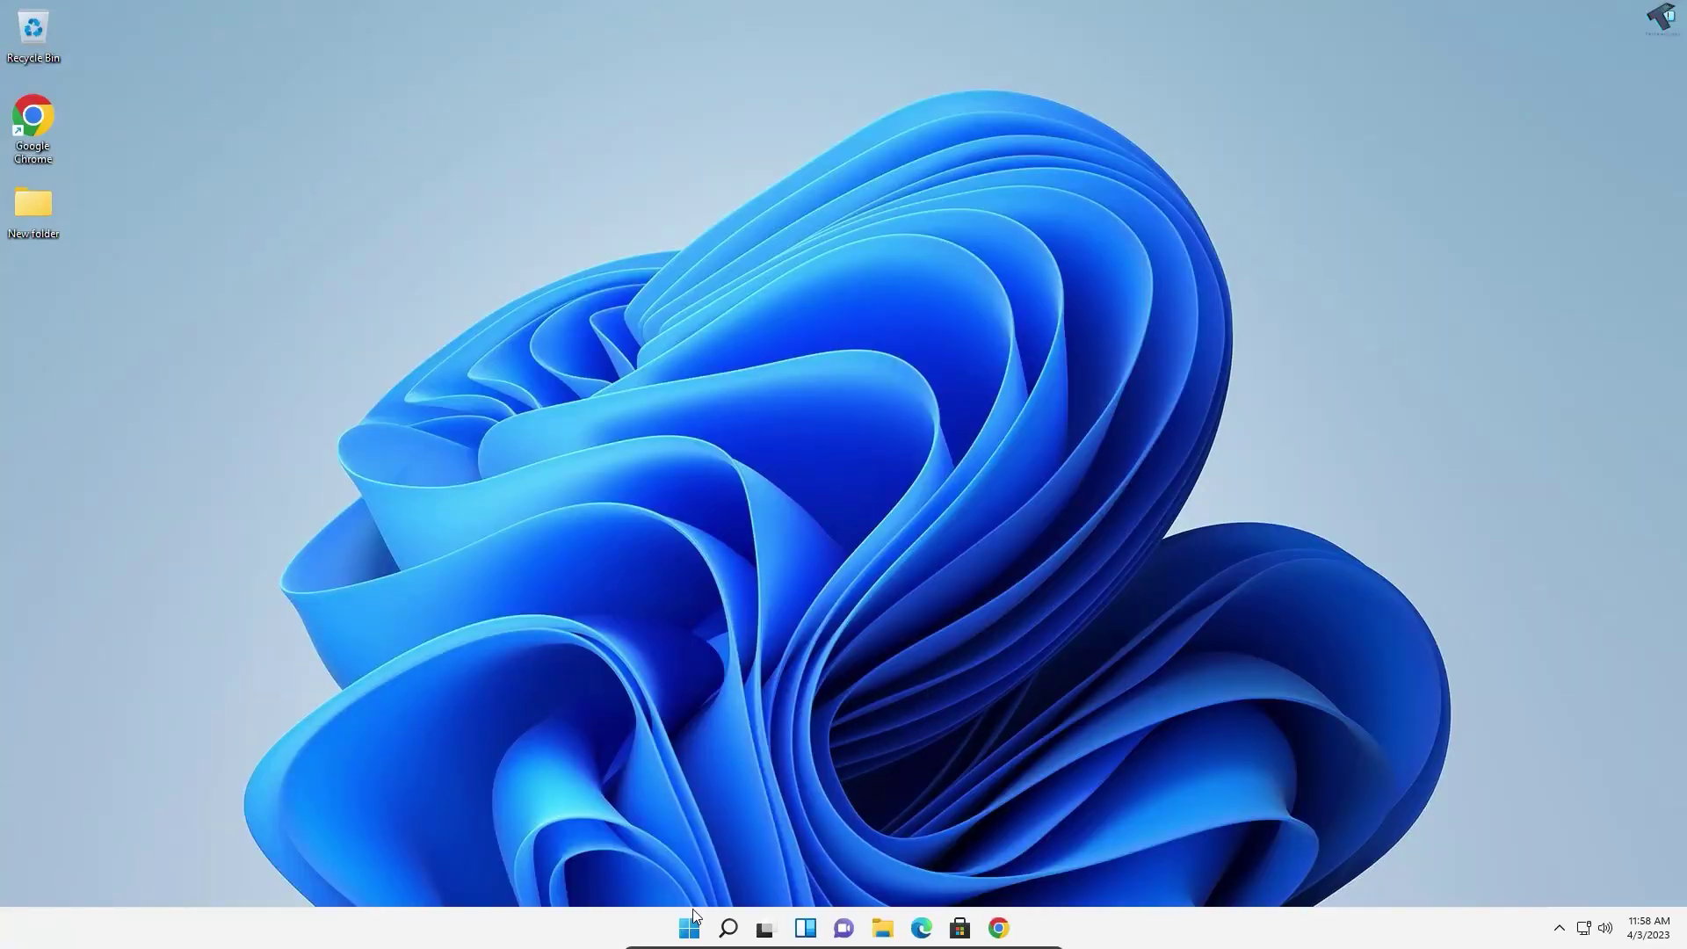
# - Launch Command Prompt as administrator from Windows Search and move it toward screen centre
pyautogui.click(686, 929)
pyautogui.write('cmd')
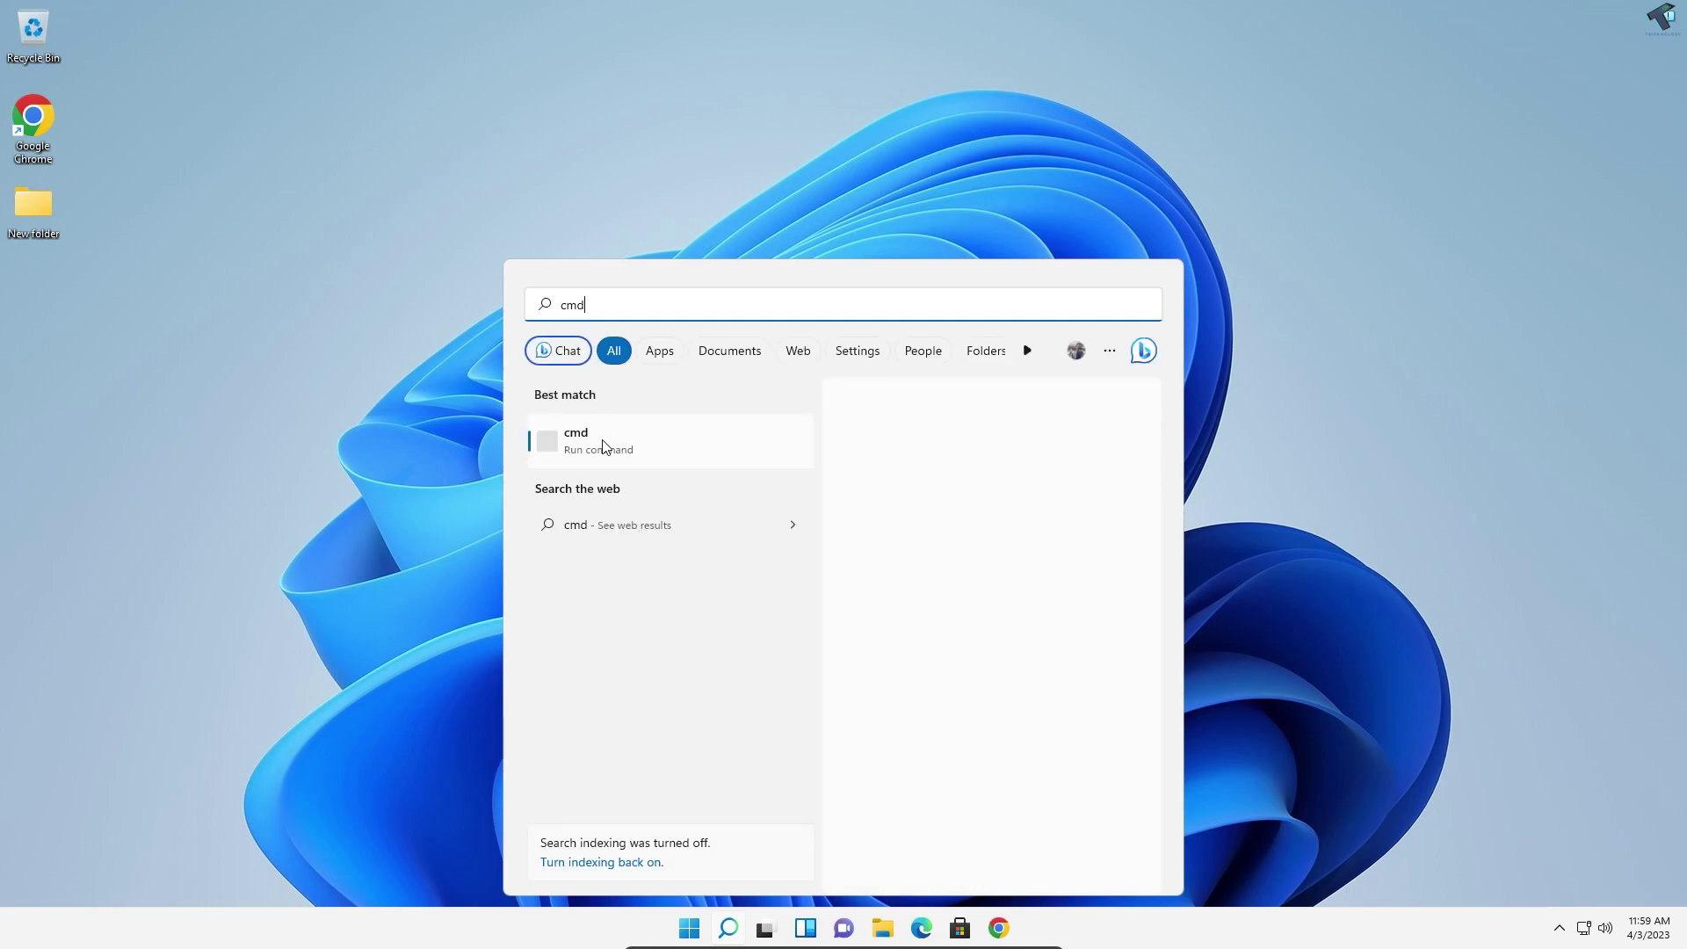
pyautogui.rightClick(614, 445)
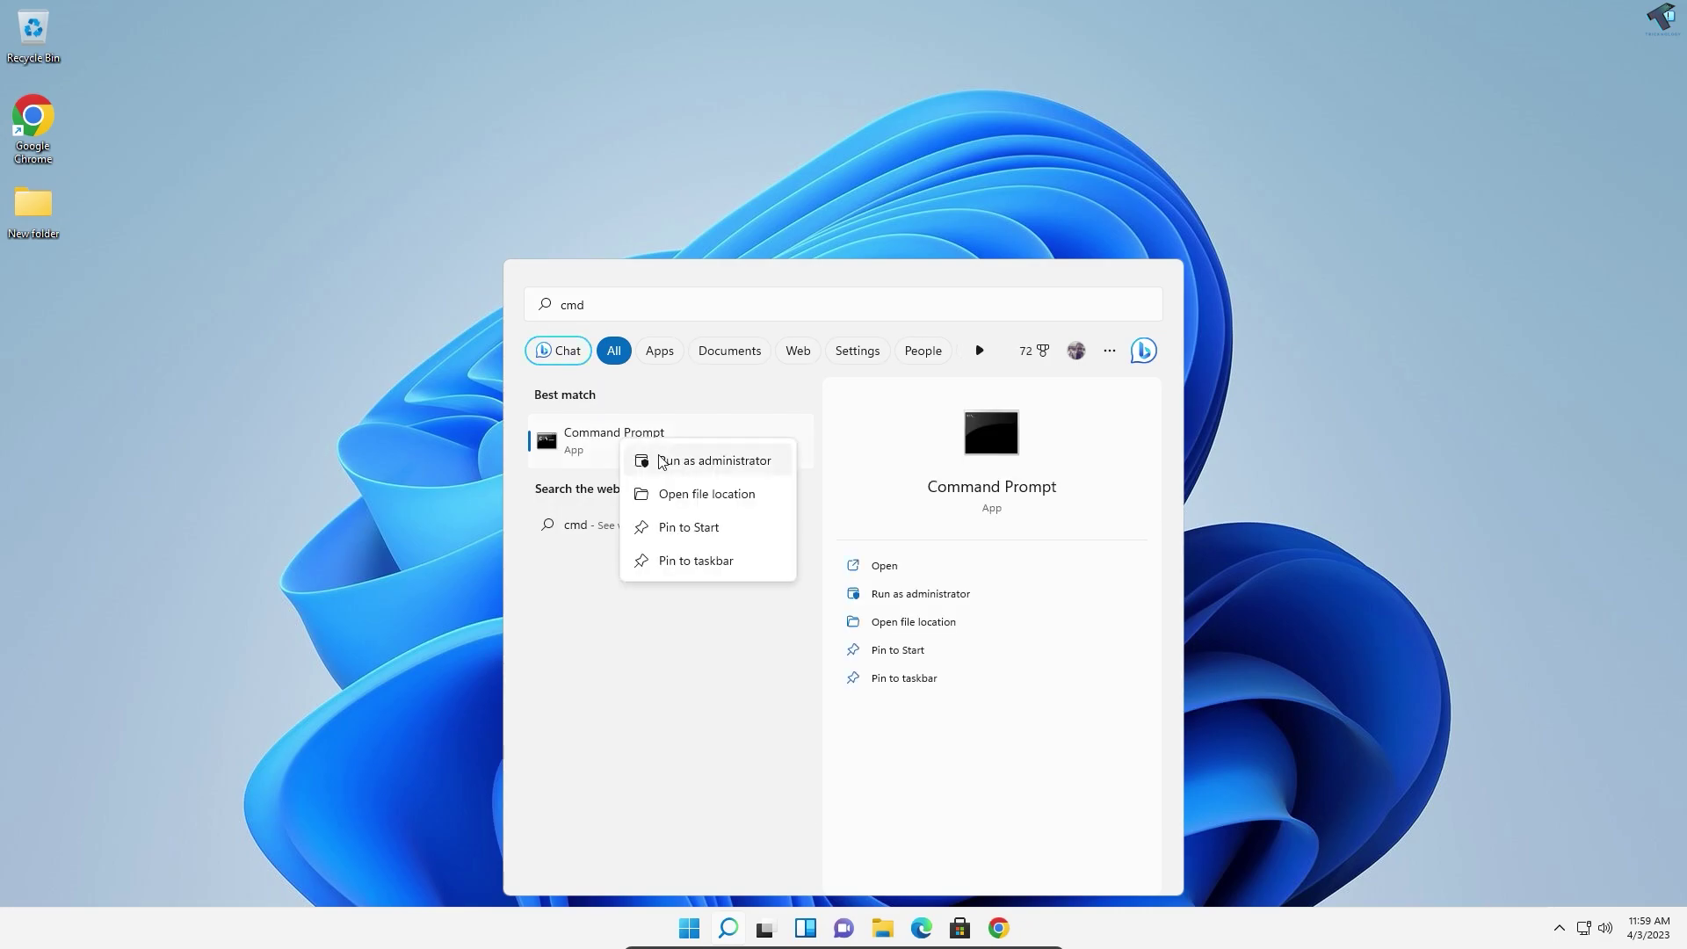
pyautogui.click(724, 463)
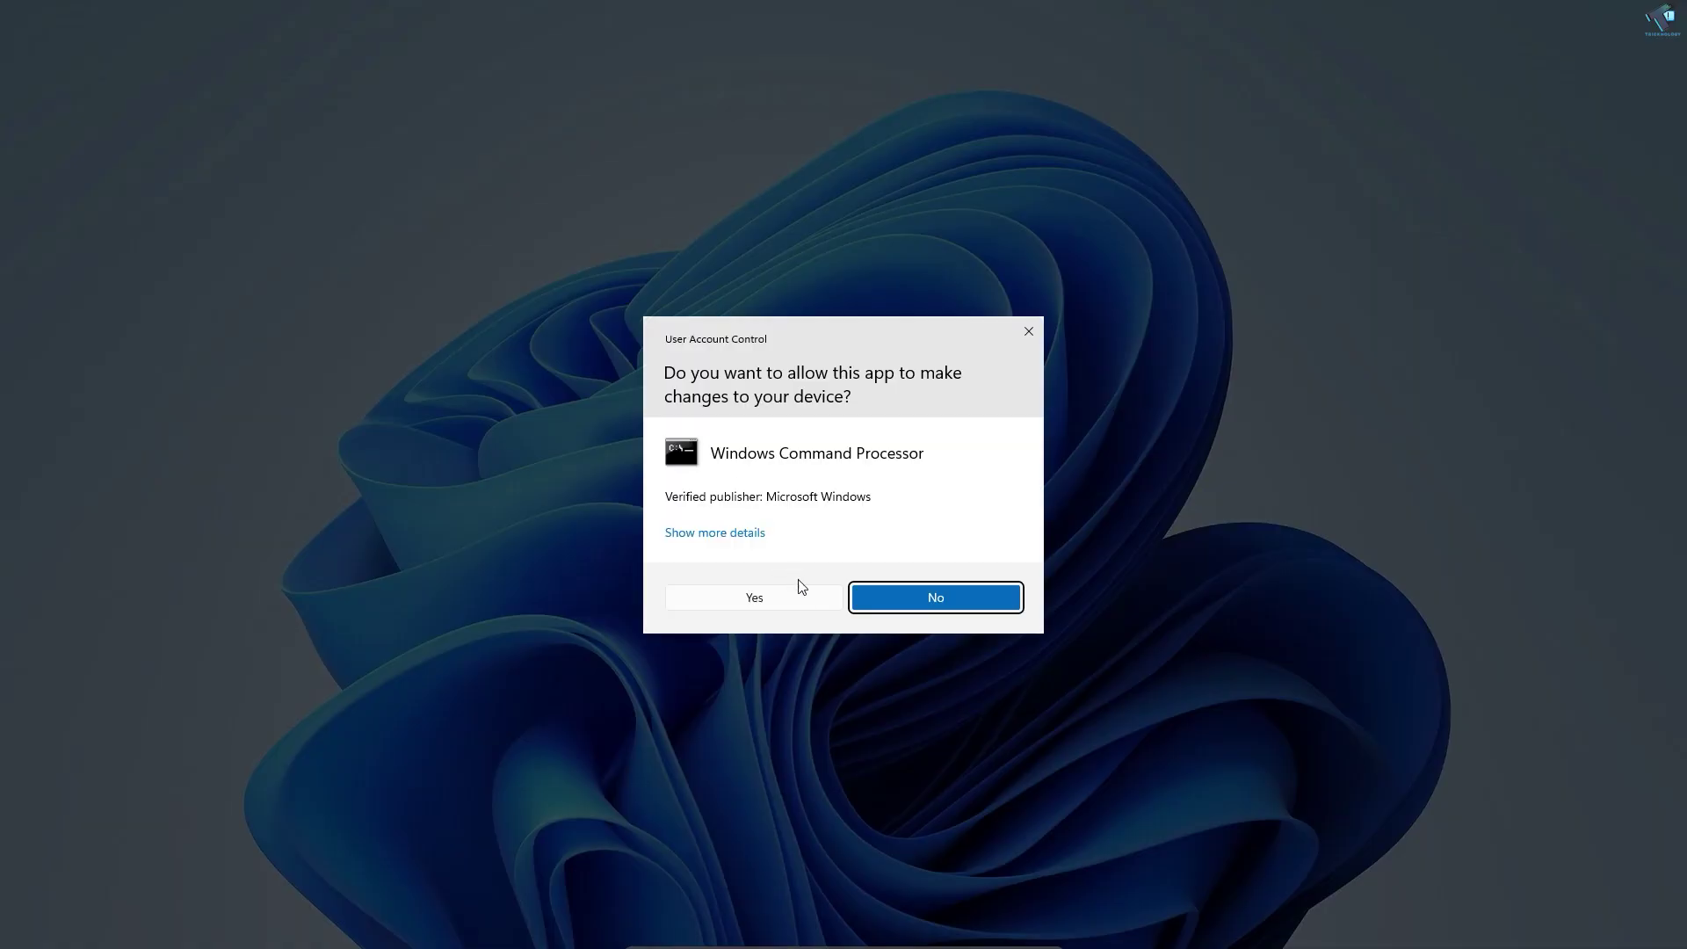
pyautogui.click(791, 603)
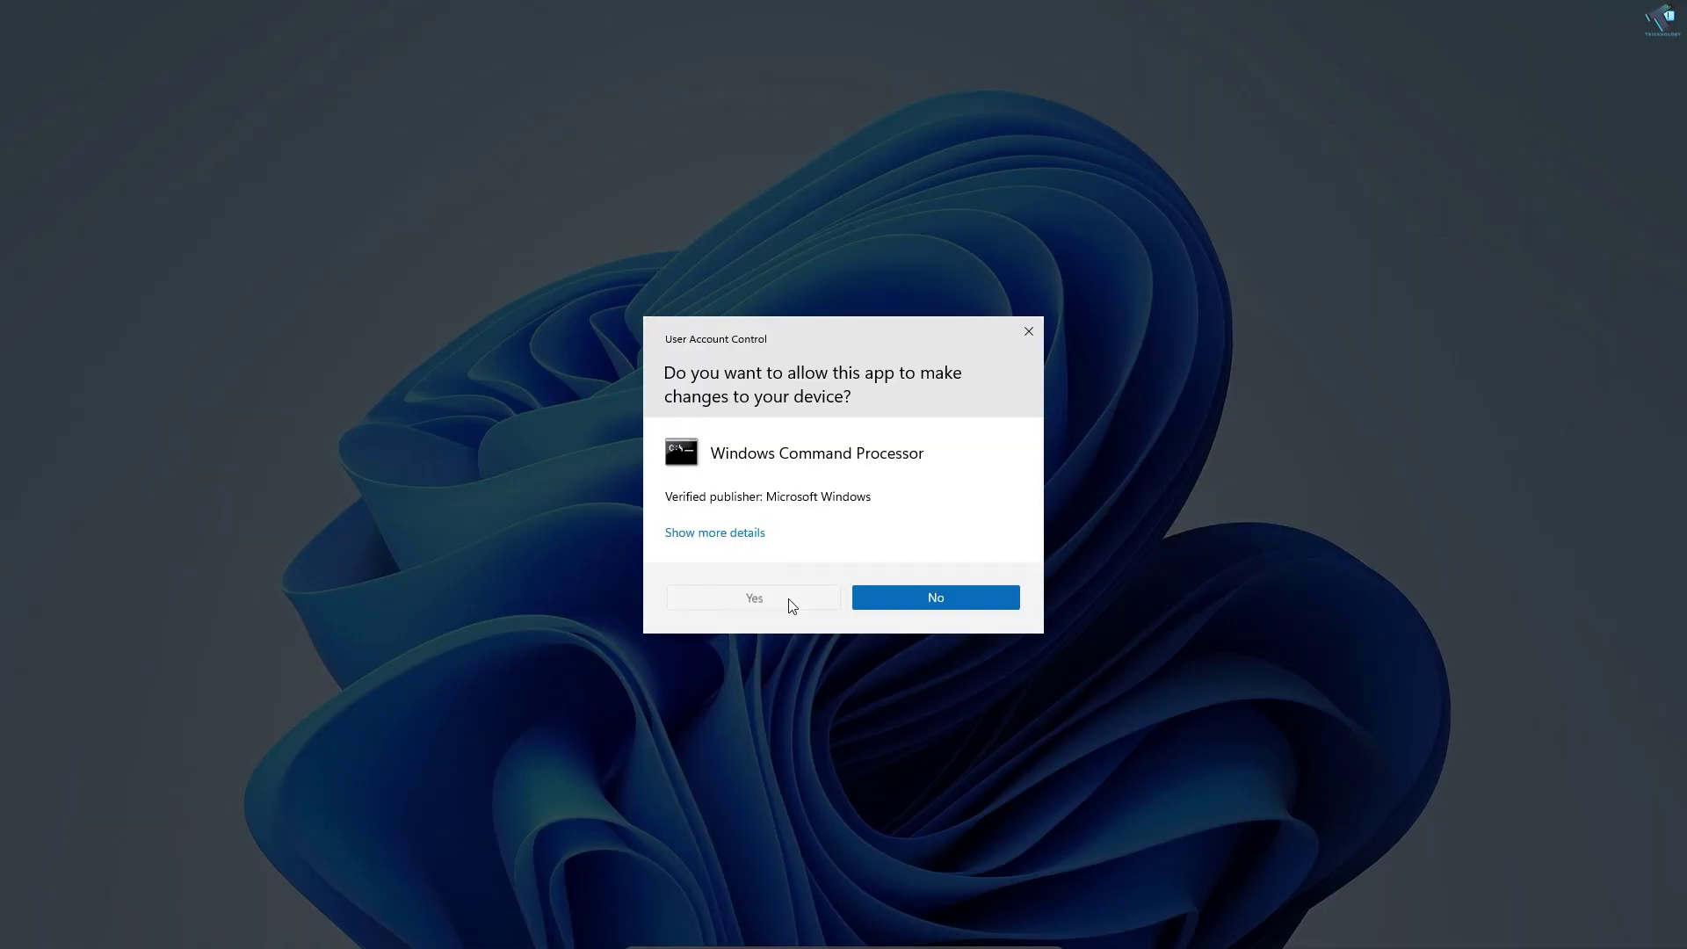
pyautogui.moveTo(555, 37); pyautogui.dragTo(877, 187)
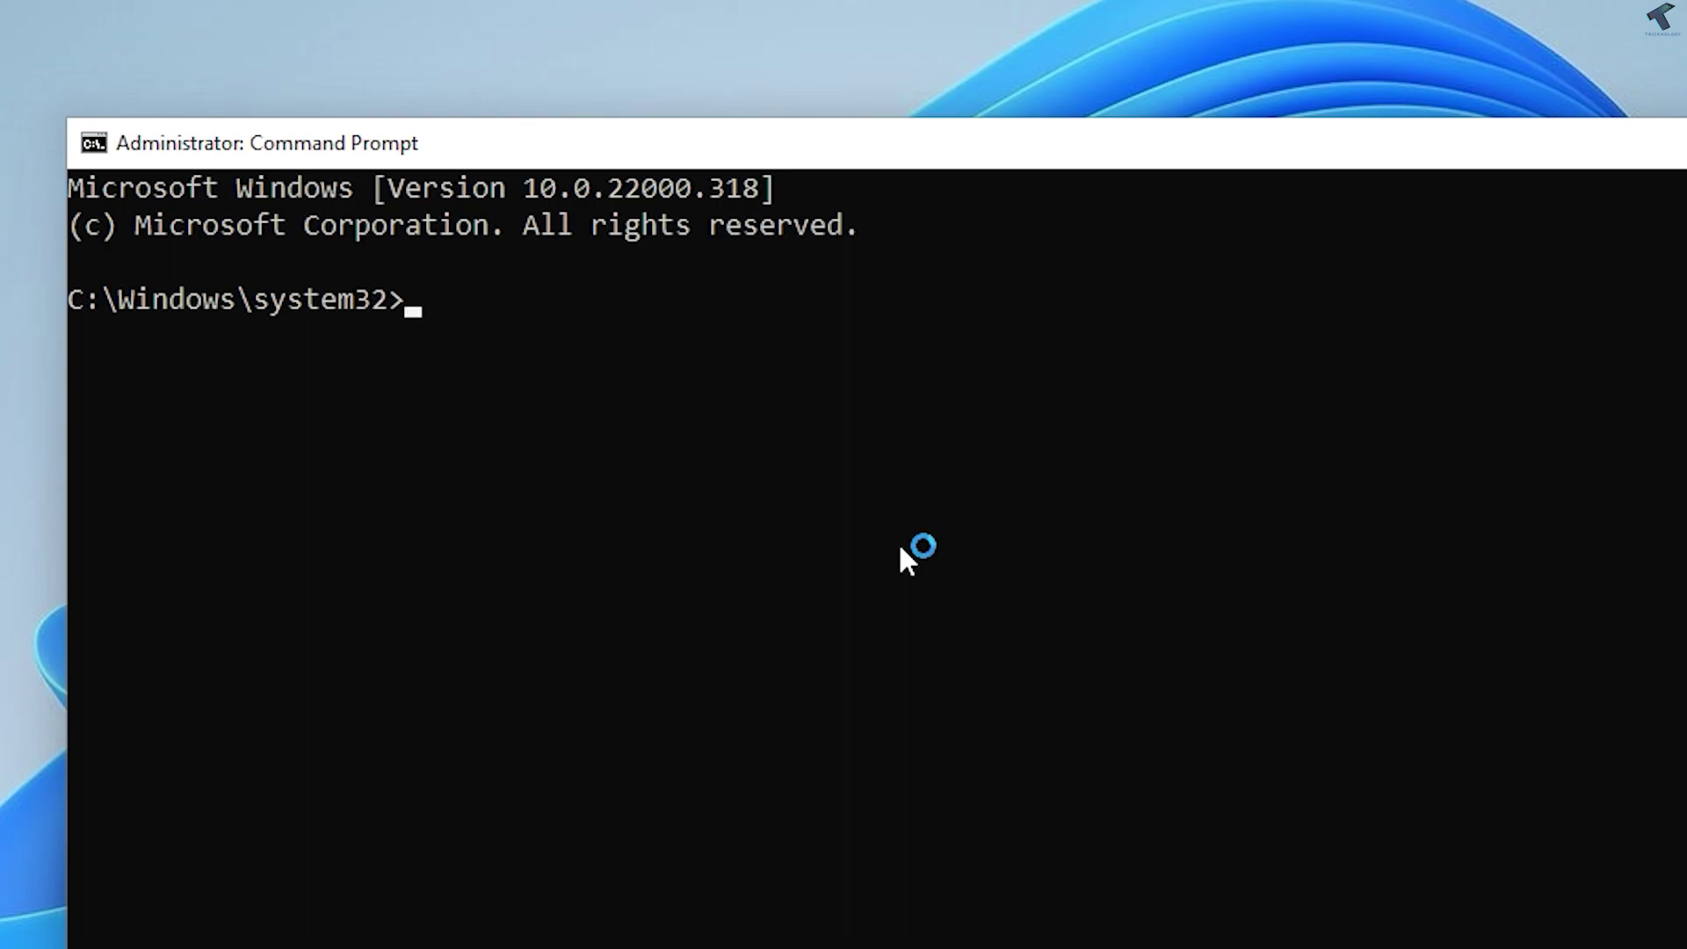
pyautogui.write('winsat prepop')
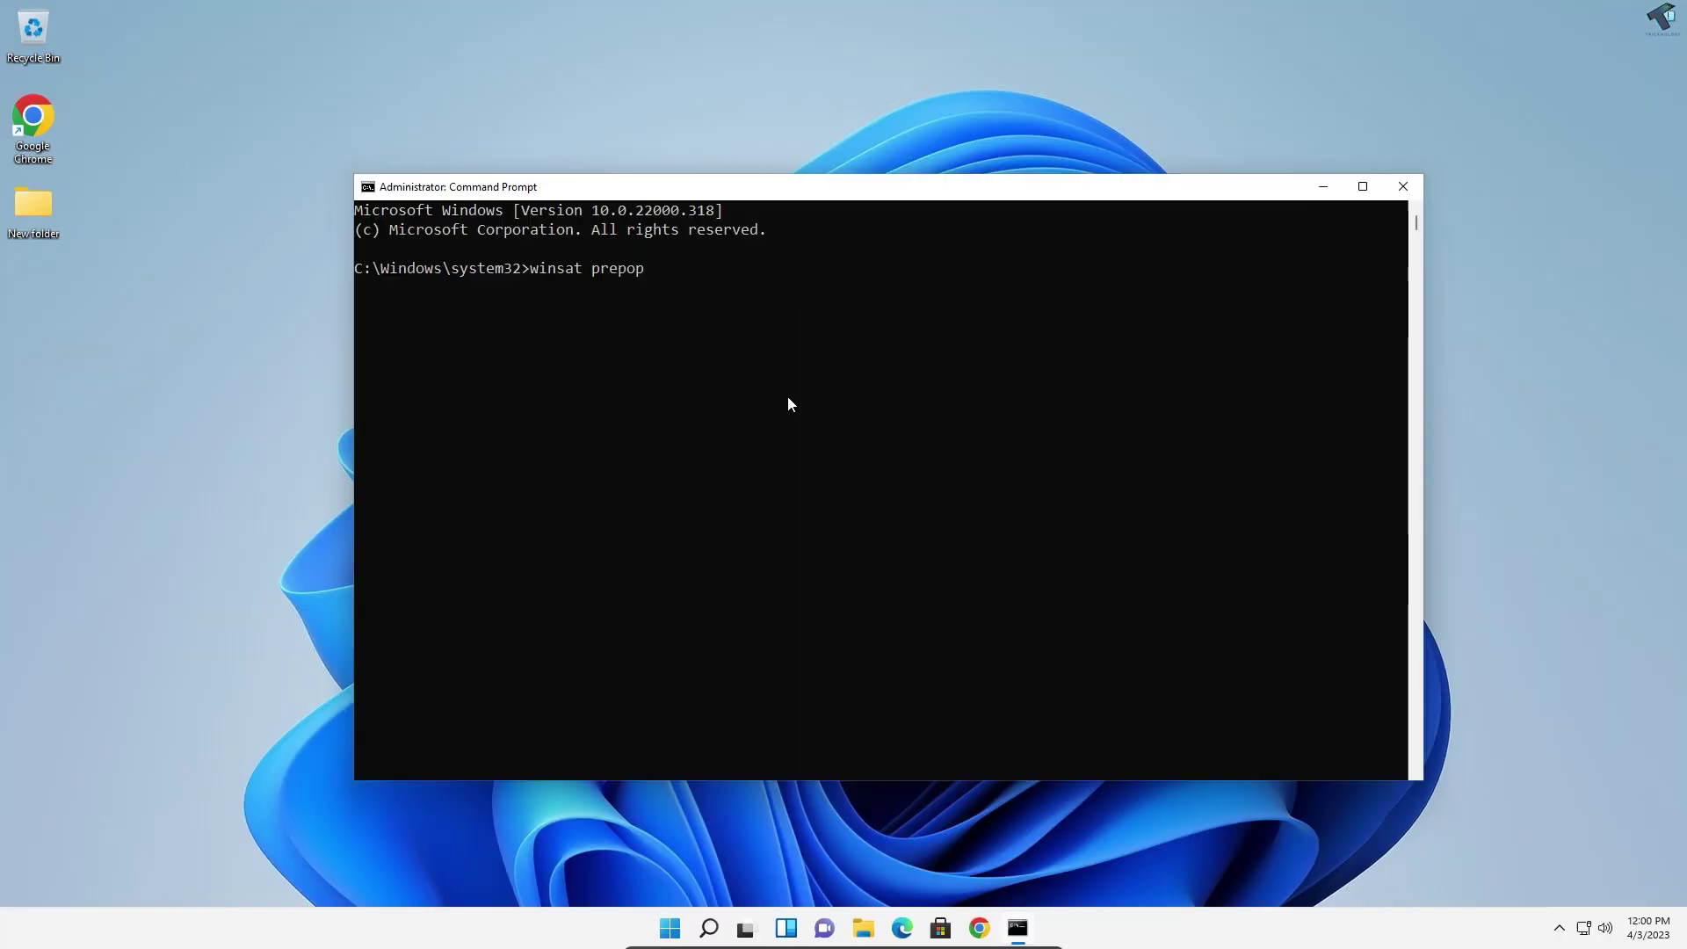
# - Run winsat prepop and review the CPU, memory, Direct3D and disk results
pyautogui.press('Return')
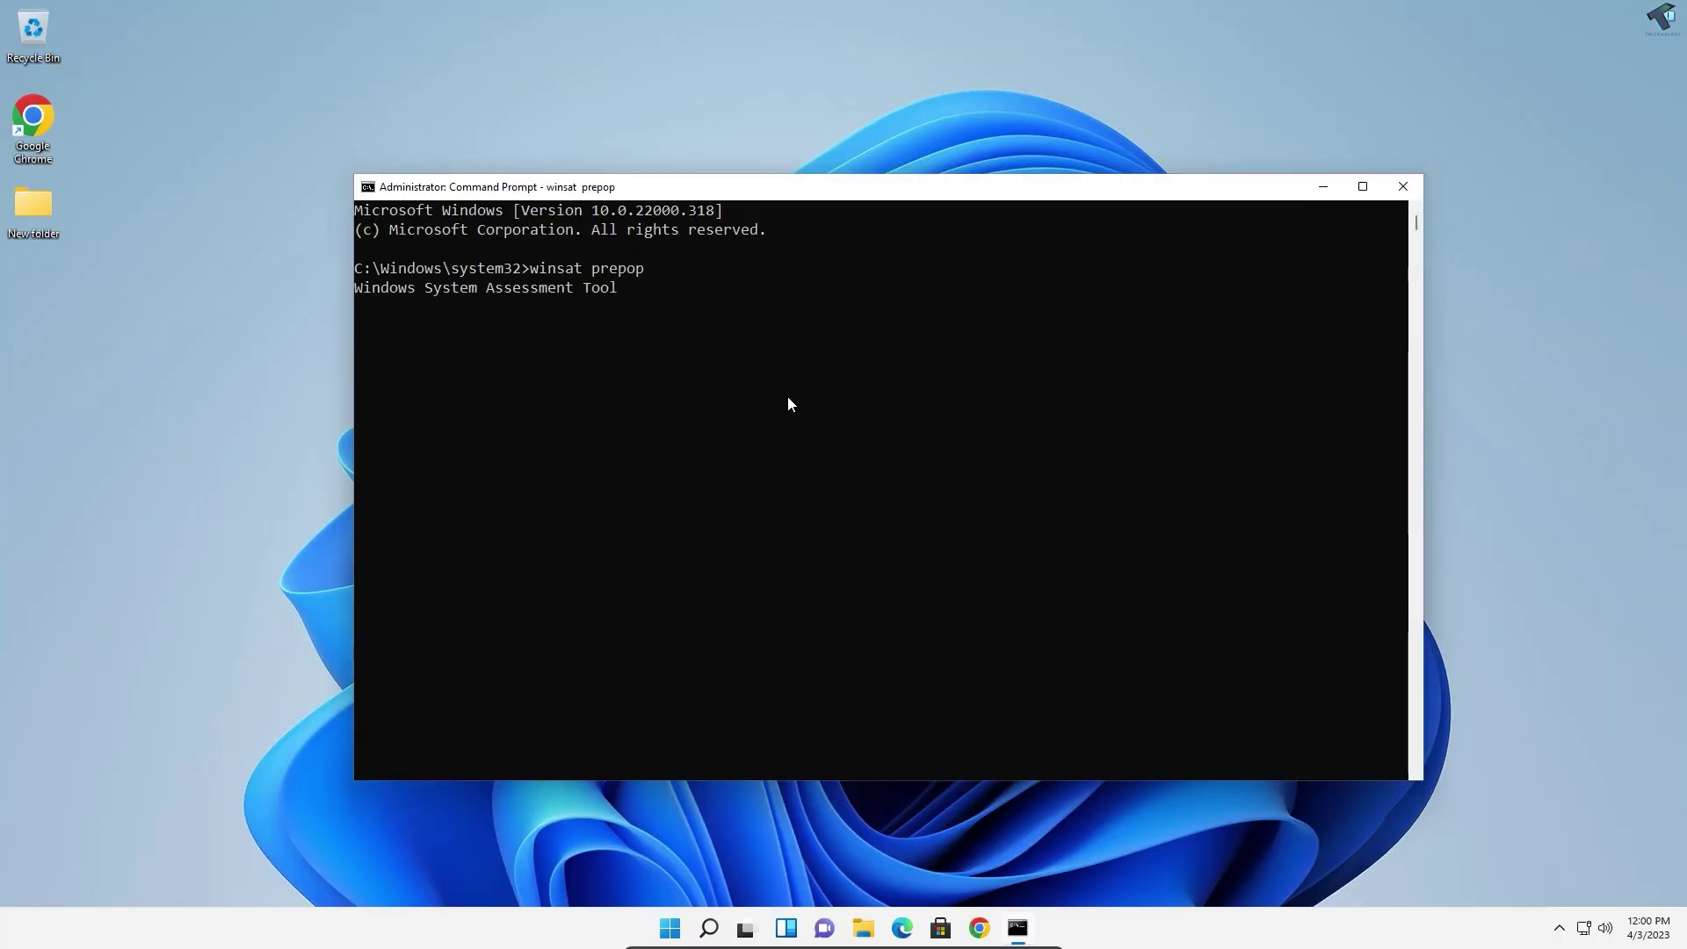